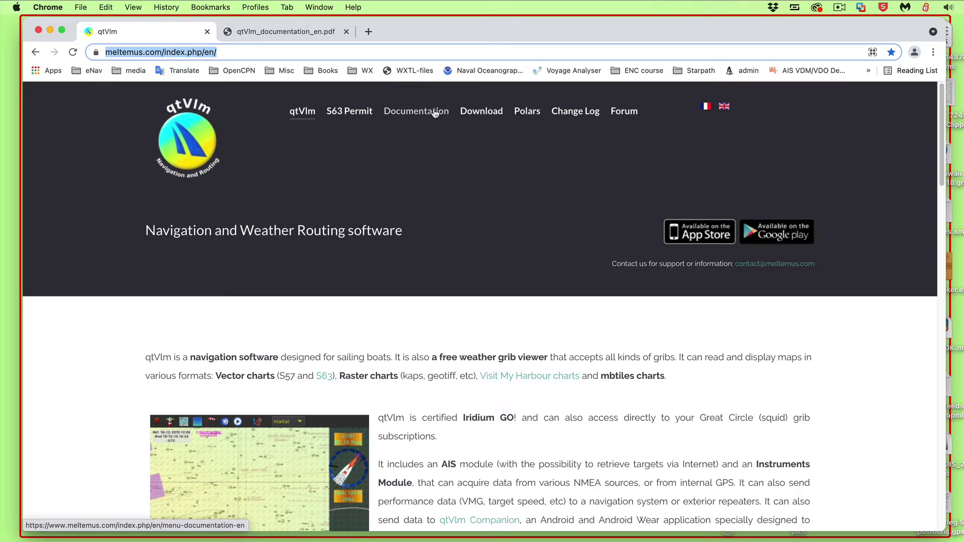
Browse the qtVlm documentation PDF, then return to the qtVlm home page
{"action": "left_click", "coordinate": [289, 32]}
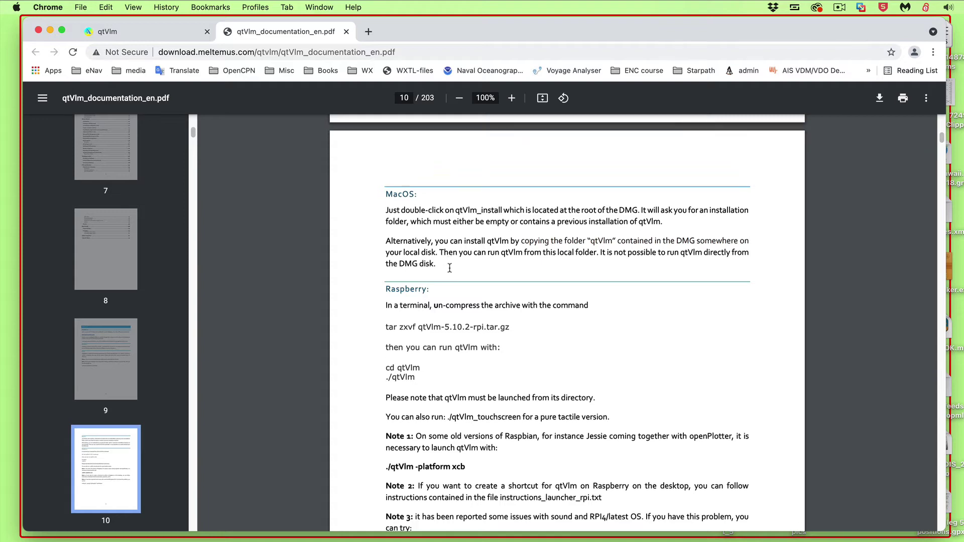
{"action": "scroll", "coordinate": [454, 266], "scroll_direction": "up", "scroll_amount": 10}
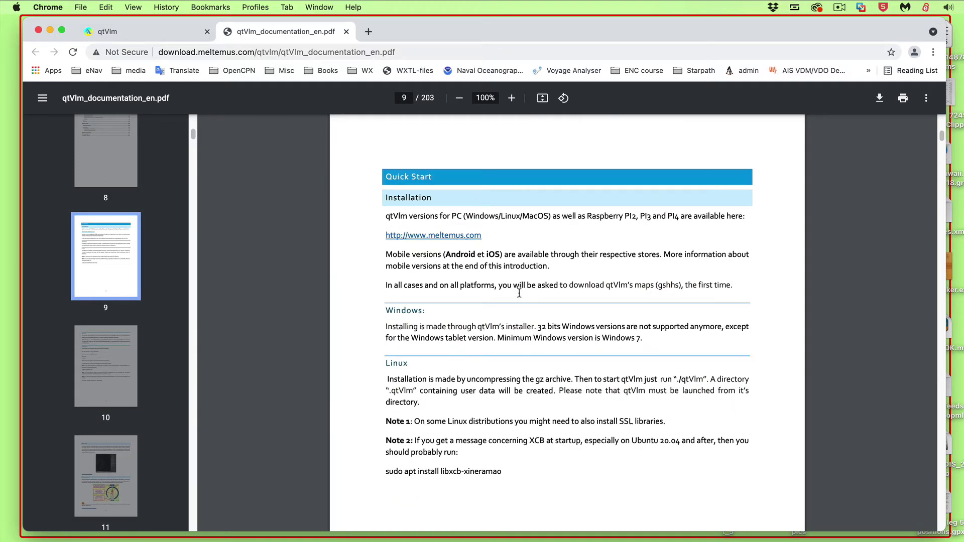
{"action": "scroll", "coordinate": [561, 332], "scroll_direction": "up", "scroll_amount": 5}
{"action": "scroll", "coordinate": [562, 331], "scroll_direction": "down", "scroll_amount": 7}
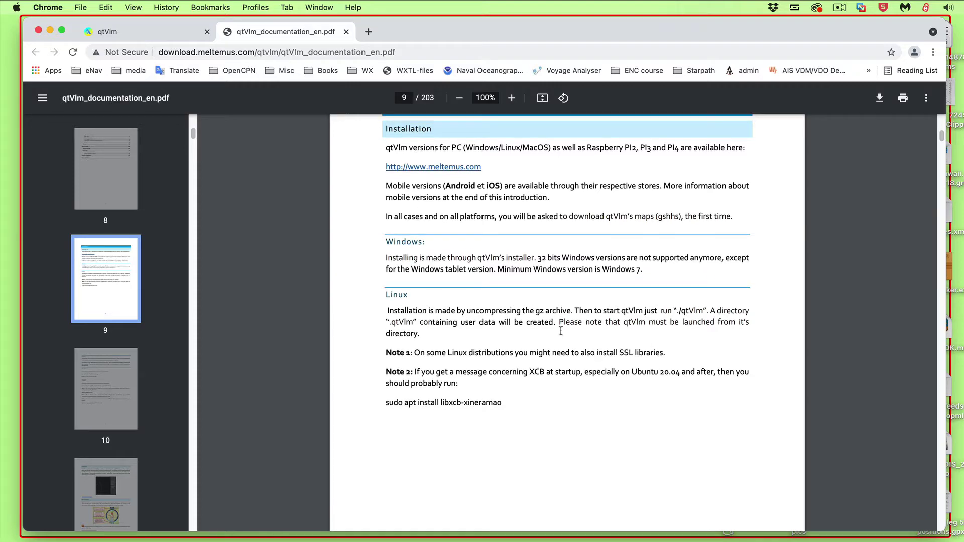
{"action": "scroll", "coordinate": [561, 331], "scroll_direction": "up", "scroll_amount": 5}
{"action": "scroll", "coordinate": [561, 331], "scroll_direction": "down", "scroll_amount": 5}
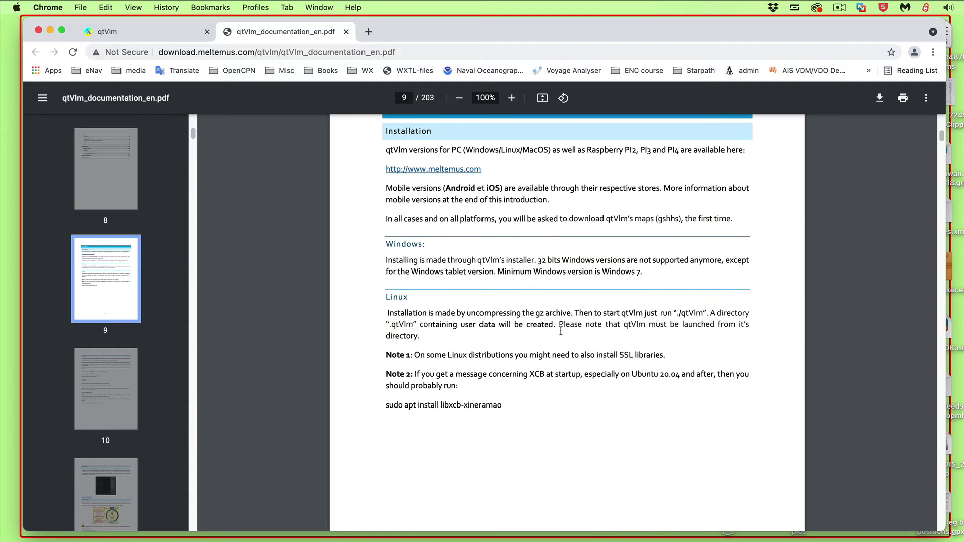
{"action": "scroll", "coordinate": [561, 332], "scroll_direction": "down", "scroll_amount": 8}
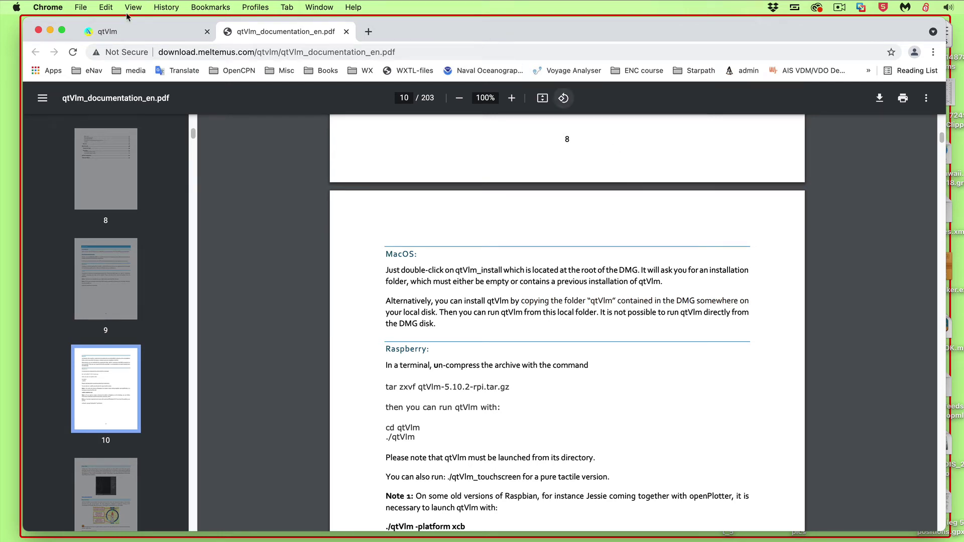
{"action": "left_click", "coordinate": [117, 31]}
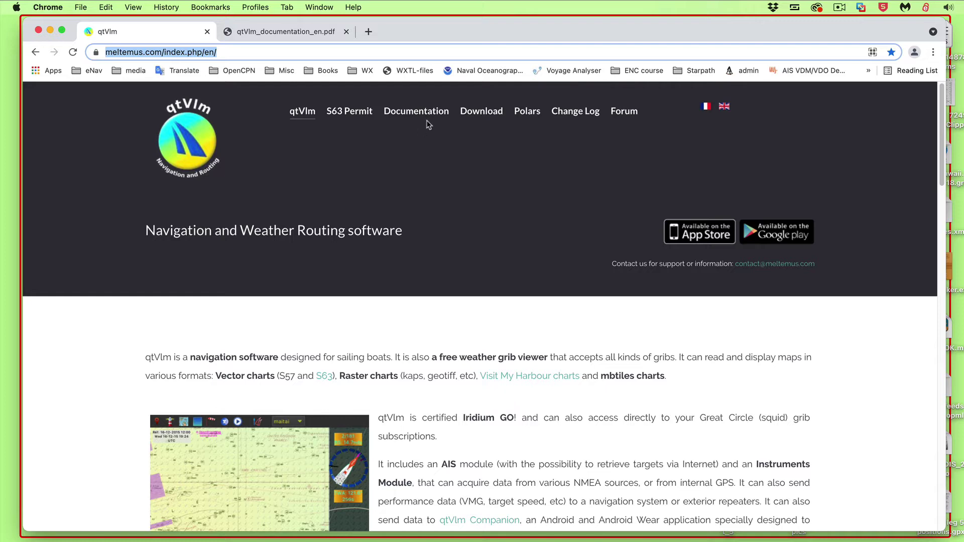
Go to the qtVlm download page and open the Latest downloads category
{"action": "left_click", "coordinate": [481, 115]}
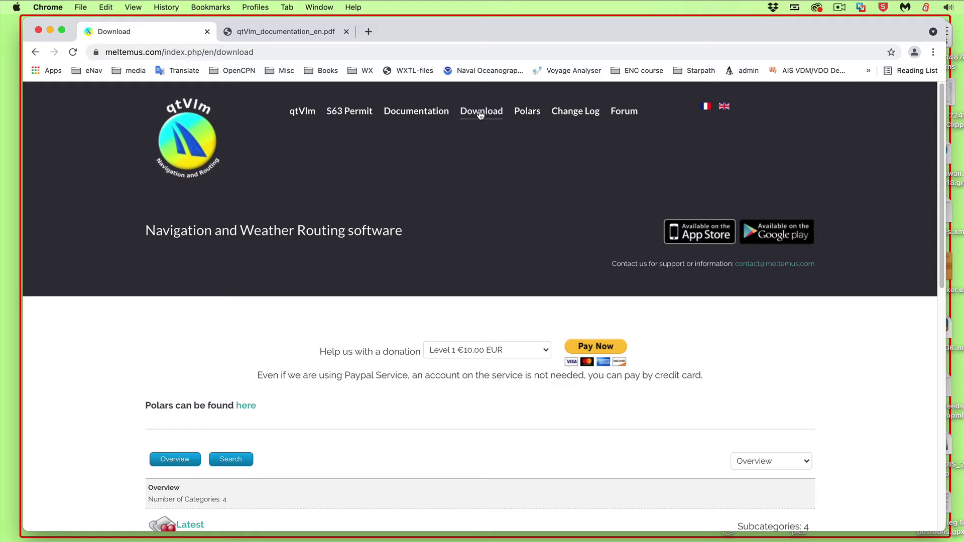
{"action": "scroll", "coordinate": [448, 338], "scroll_direction": "down", "scroll_amount": 5}
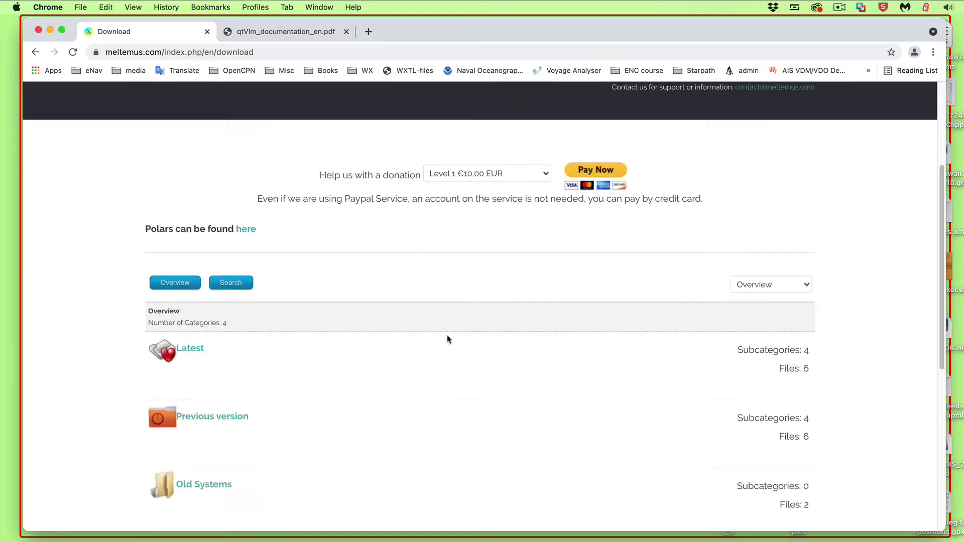
{"action": "scroll", "coordinate": [447, 338], "scroll_direction": "down", "scroll_amount": 3}
{"action": "scroll", "coordinate": [455, 382], "scroll_direction": "down", "scroll_amount": 1}
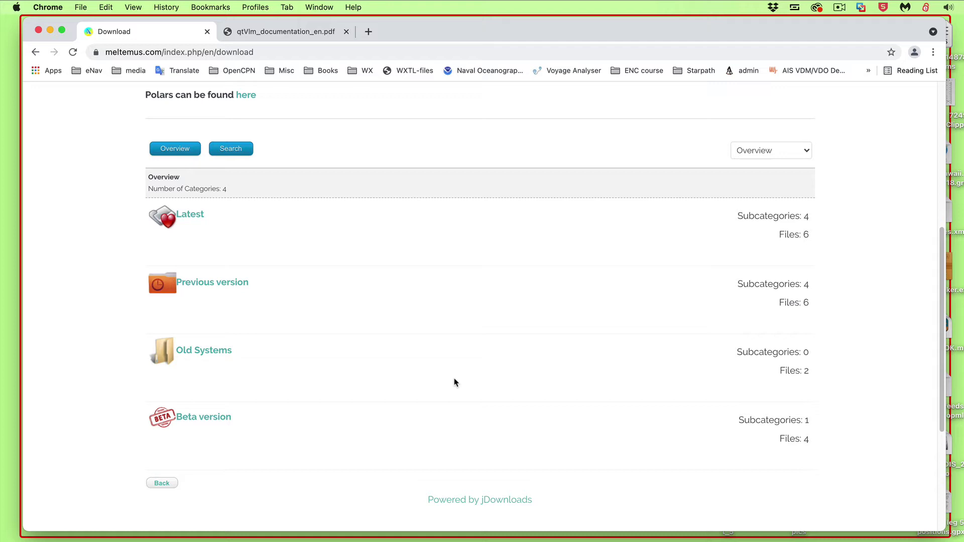
{"action": "scroll", "coordinate": [455, 382], "scroll_direction": "down", "scroll_amount": 1}
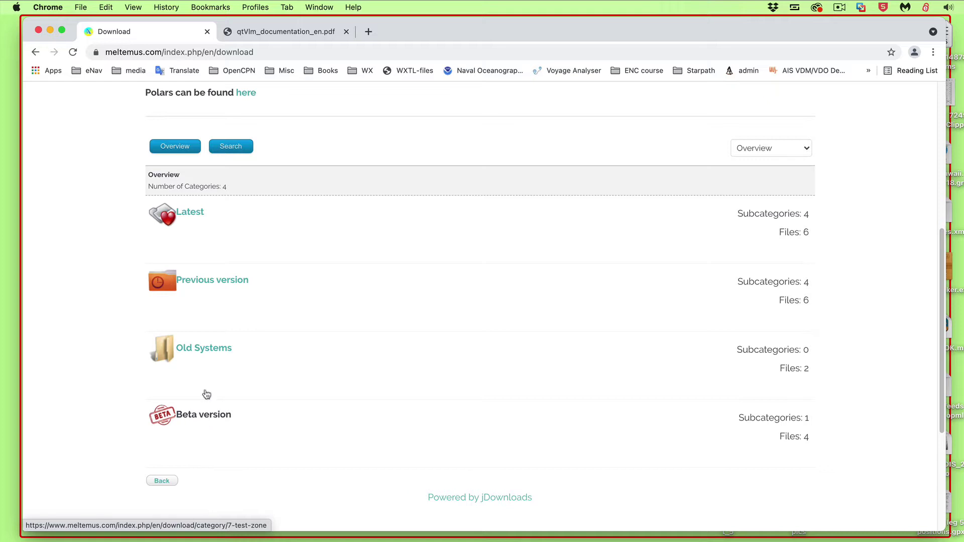
{"action": "left_click", "coordinate": [194, 211]}
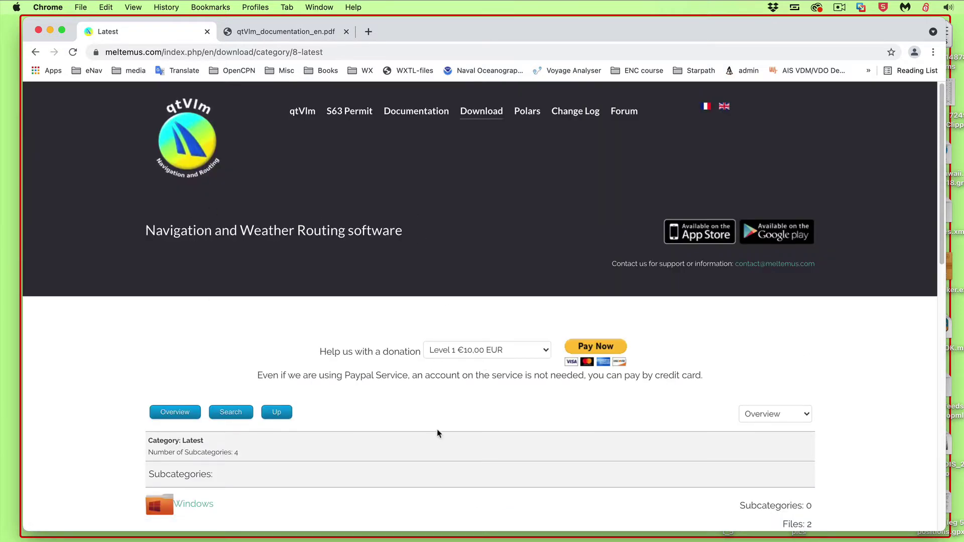
{"action": "scroll", "coordinate": [438, 433], "scroll_direction": "down", "scroll_amount": 2}
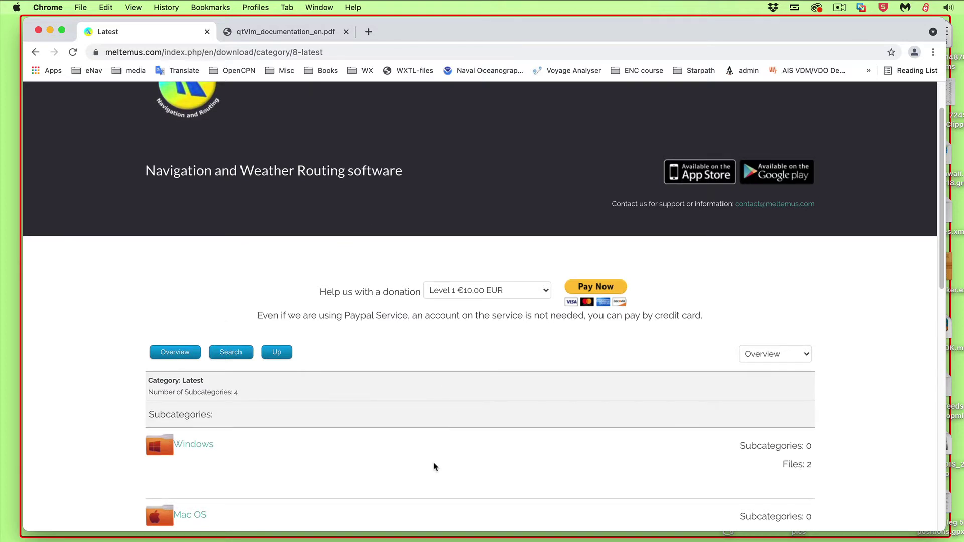
{"action": "scroll", "coordinate": [431, 462], "scroll_direction": "down", "scroll_amount": 1}
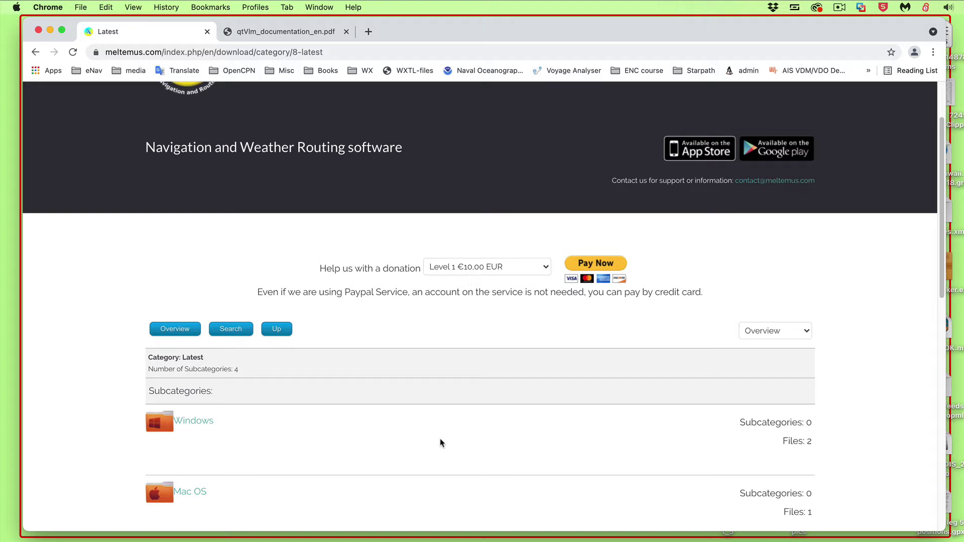
{"action": "scroll", "coordinate": [441, 443], "scroll_direction": "down", "scroll_amount": 2}
{"action": "scroll", "coordinate": [441, 443], "scroll_direction": "down", "scroll_amount": 1}
{"action": "scroll", "coordinate": [442, 437], "scroll_direction": "down", "scroll_amount": 2}
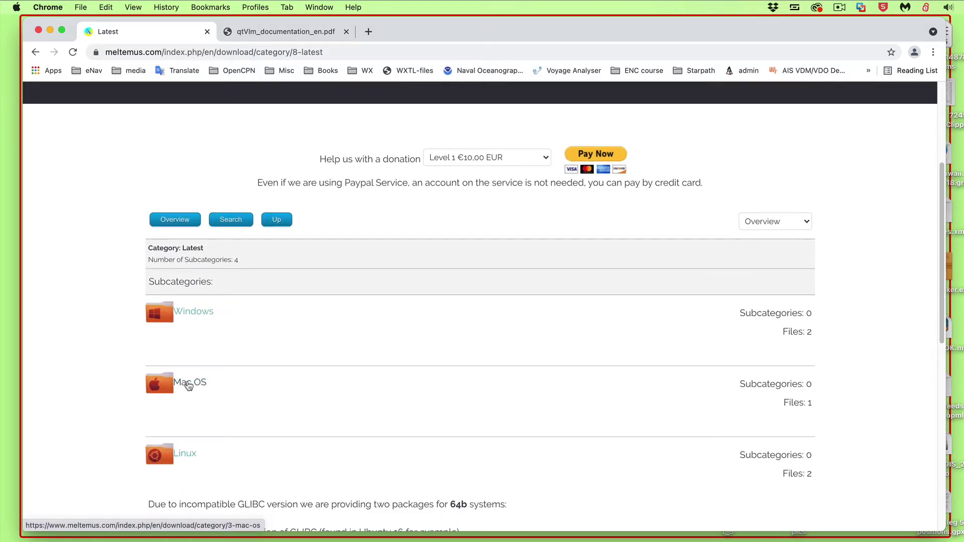
Open the Mac OS qtVlm-5.10-5-p1 summary listing the 65.87 MB dmg file
{"action": "left_click", "coordinate": [188, 385]}
{"action": "scroll", "coordinate": [352, 347], "scroll_direction": "down", "scroll_amount": 8}
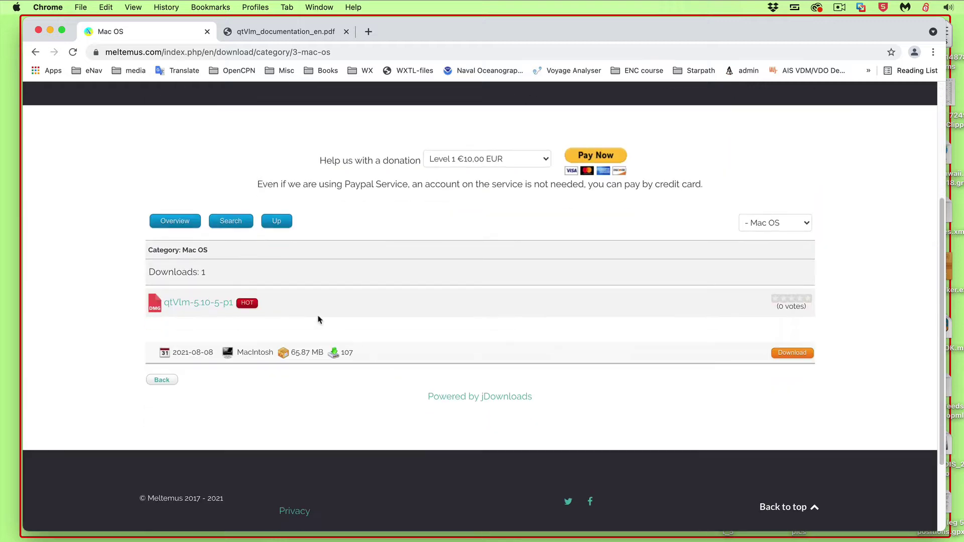
{"action": "left_click", "coordinate": [193, 303]}
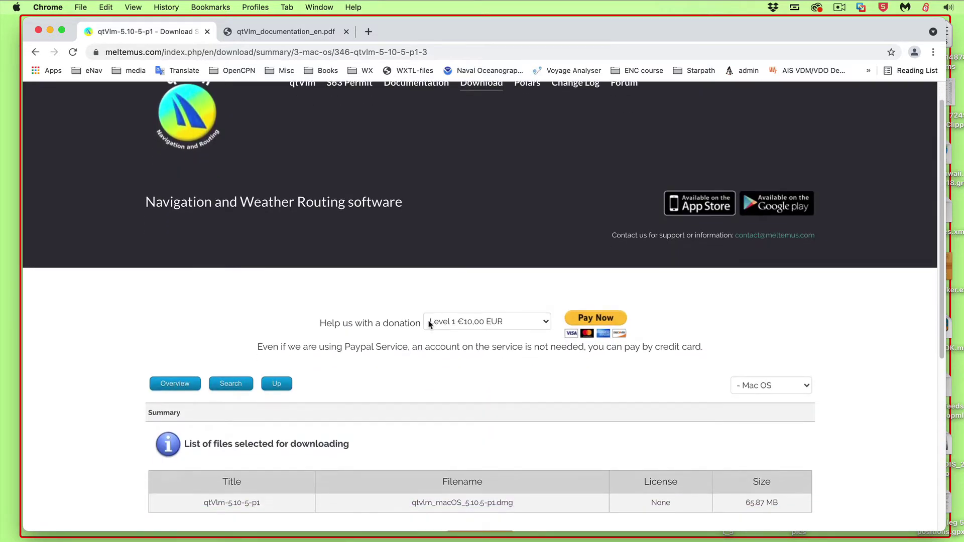
{"action": "scroll", "coordinate": [449, 340], "scroll_direction": "down", "scroll_amount": 5}
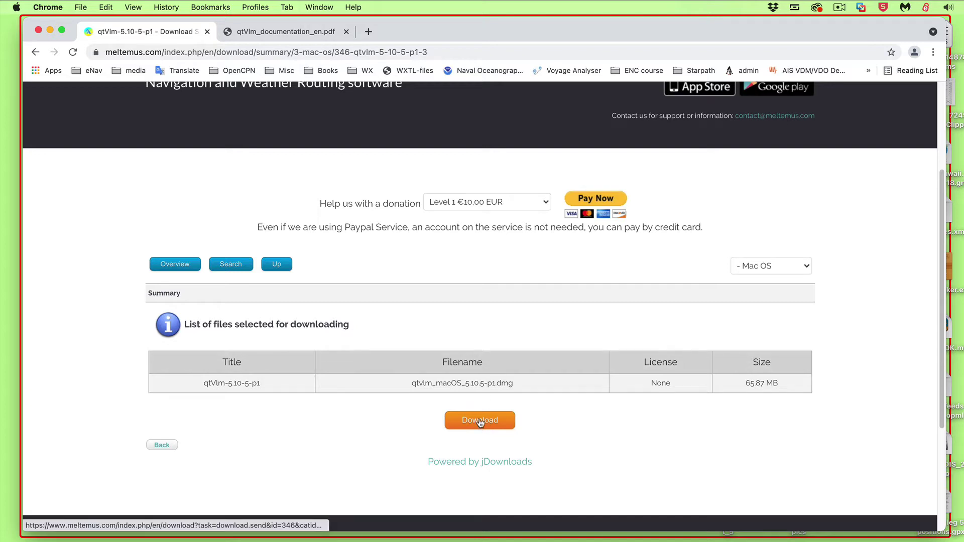
Download qtvlm_macOS_5.10.5-p1.dmg and check its options in the download shelf
{"action": "left_click", "coordinate": [478, 425]}
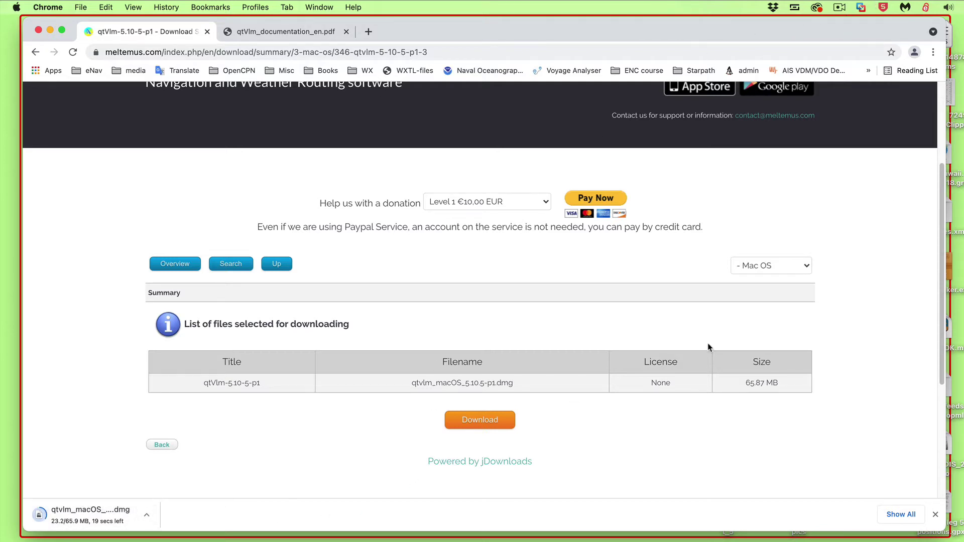
{"action": "left_click", "coordinate": [144, 519]}
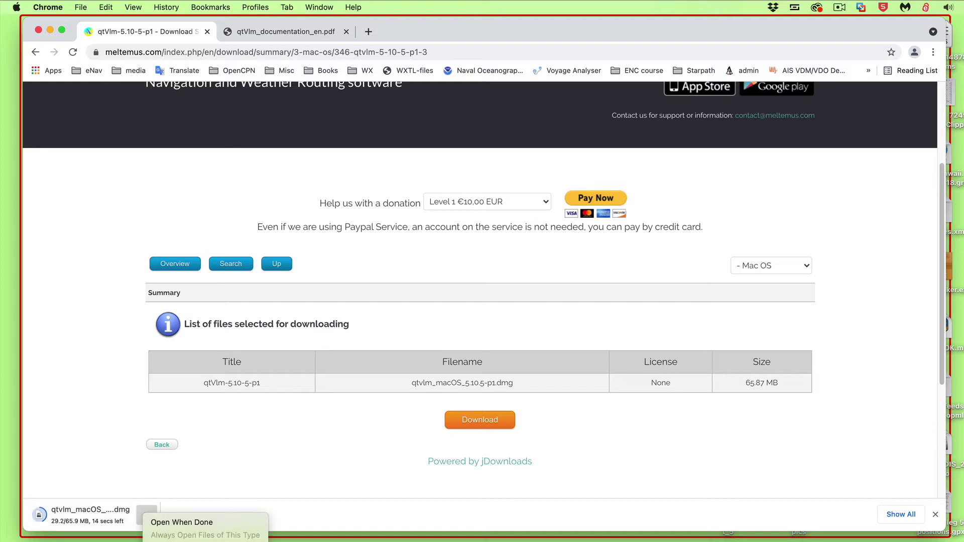
{"action": "left_click", "coordinate": [552, 468]}
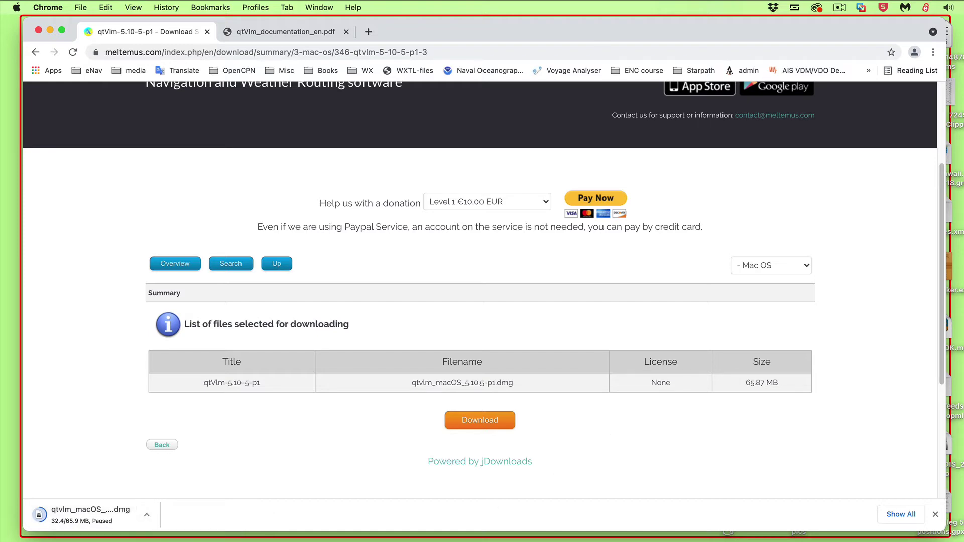
{"action": "key", "text": "super+Tab"}
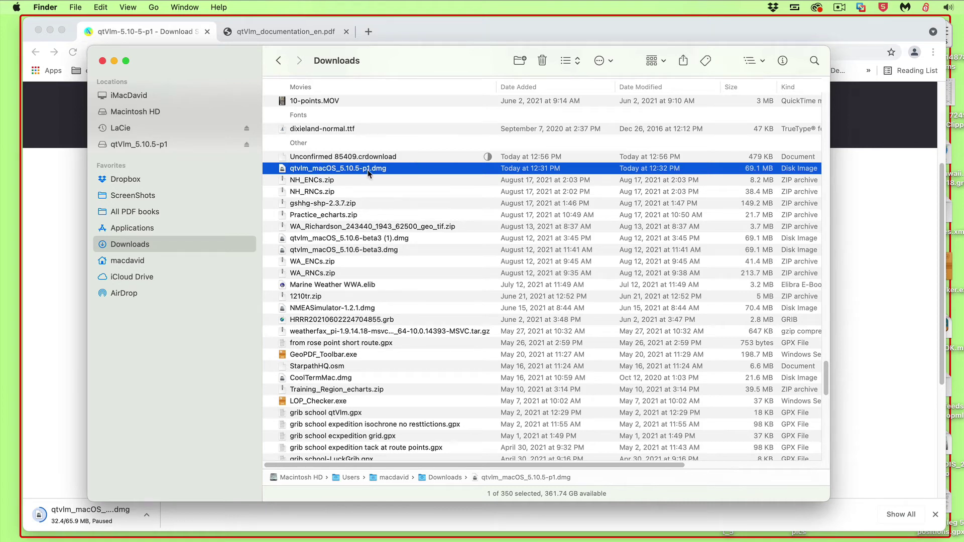
Mount the qtVlm_5.10.5-p1 disk image and arrange it beside the Downloads window
{"action": "double_click", "coordinate": [397, 173]}
{"action": "left_click_drag", "start_coordinate": [432, 69], "coordinate": [431, 121]}
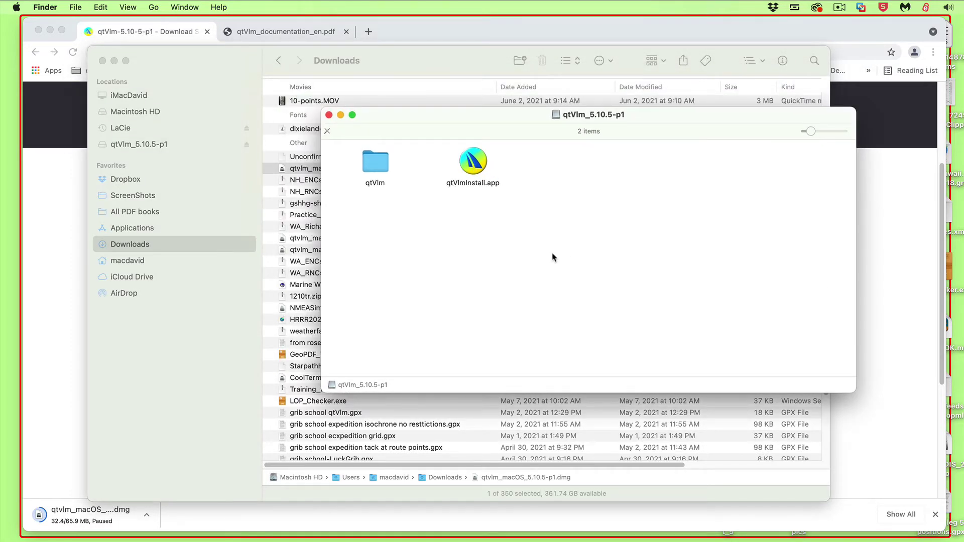
{"action": "left_click_drag", "start_coordinate": [186, 64], "coordinate": [324, 284]}
{"action": "left_click_drag", "start_coordinate": [422, 114], "coordinate": [638, 91]}
{"action": "left_click_drag", "start_coordinate": [360, 293], "coordinate": [374, 243]}
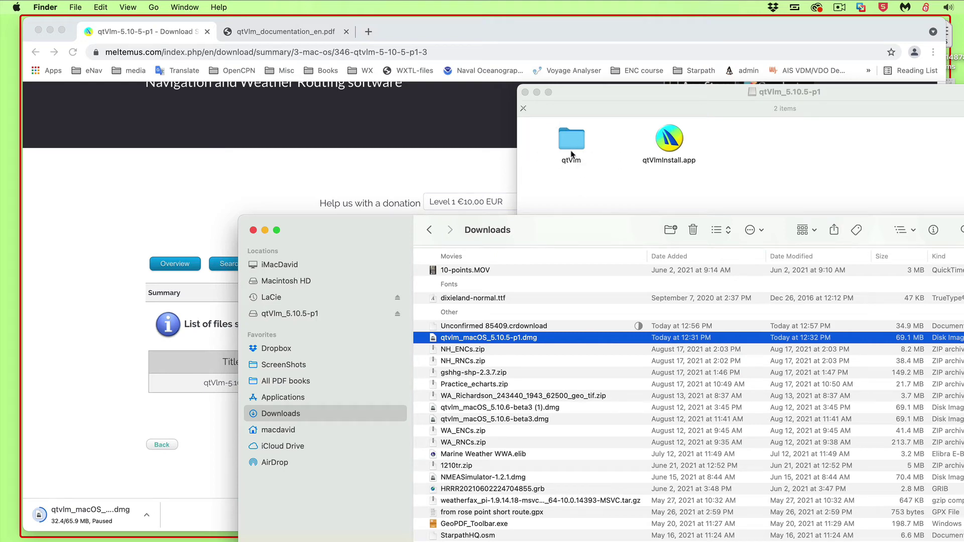
{"action": "left_click_drag", "start_coordinate": [372, 231], "coordinate": [325, 112]}
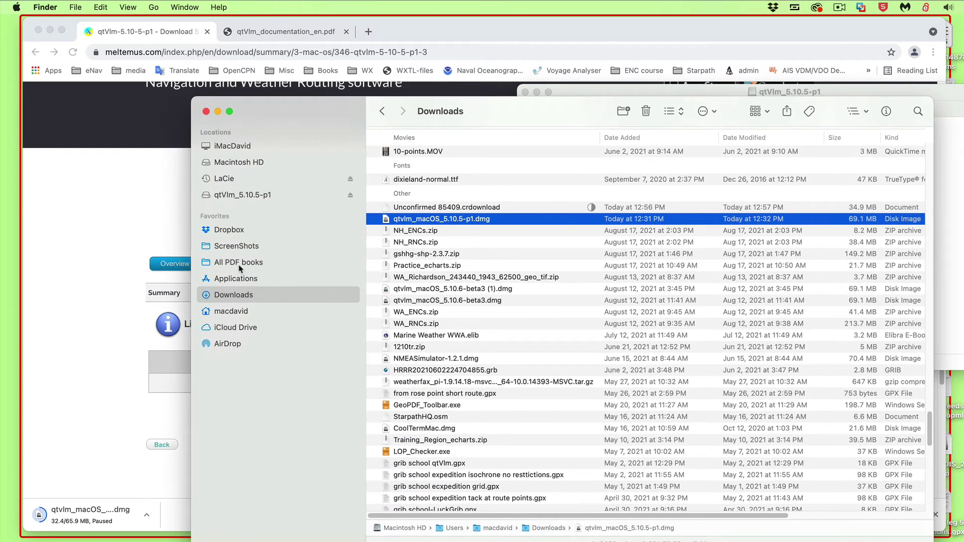
Drag the qtVlm folder into Applications, close the disk image window, and expand qtVlm
{"action": "left_click", "coordinate": [240, 280]}
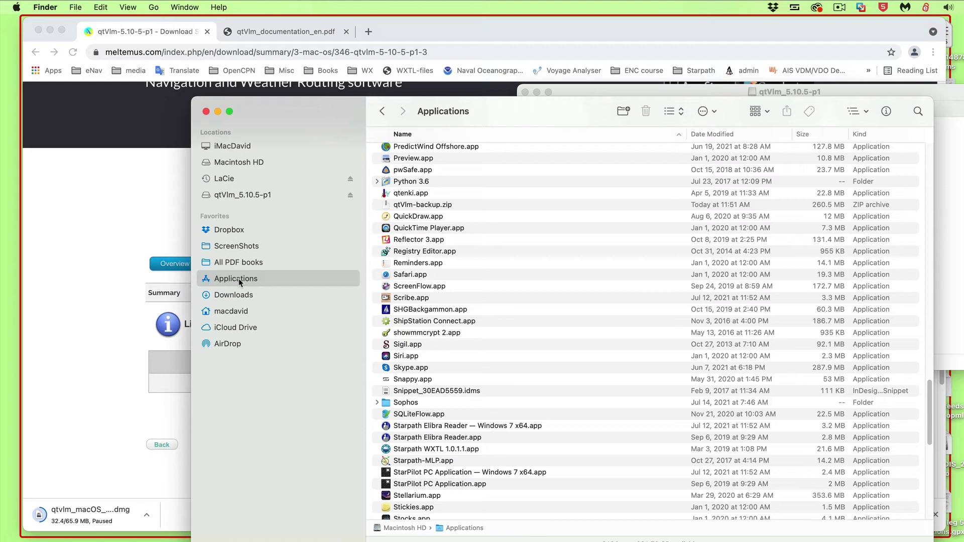
{"action": "left_click_drag", "start_coordinate": [329, 113], "coordinate": [295, 189]}
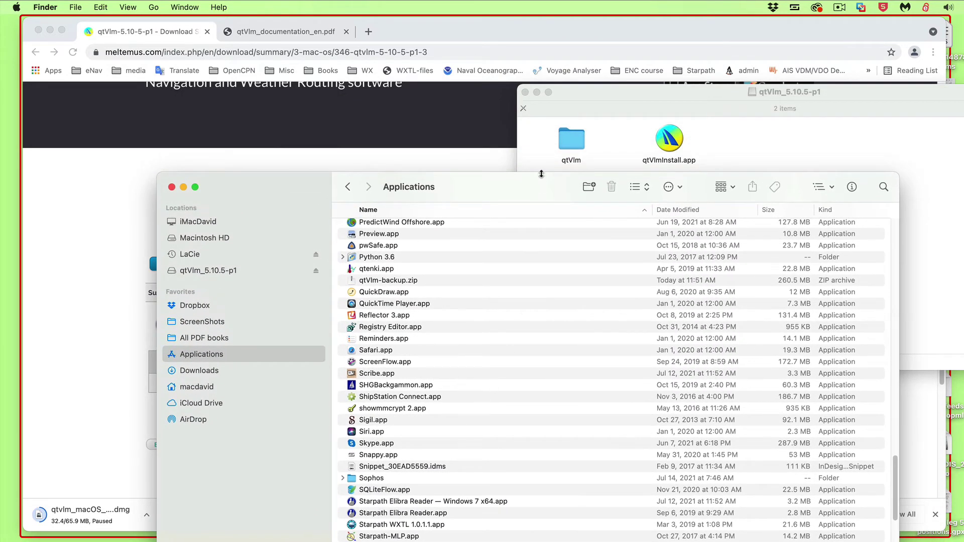
{"action": "left_click_drag", "start_coordinate": [578, 142], "coordinate": [501, 358]}
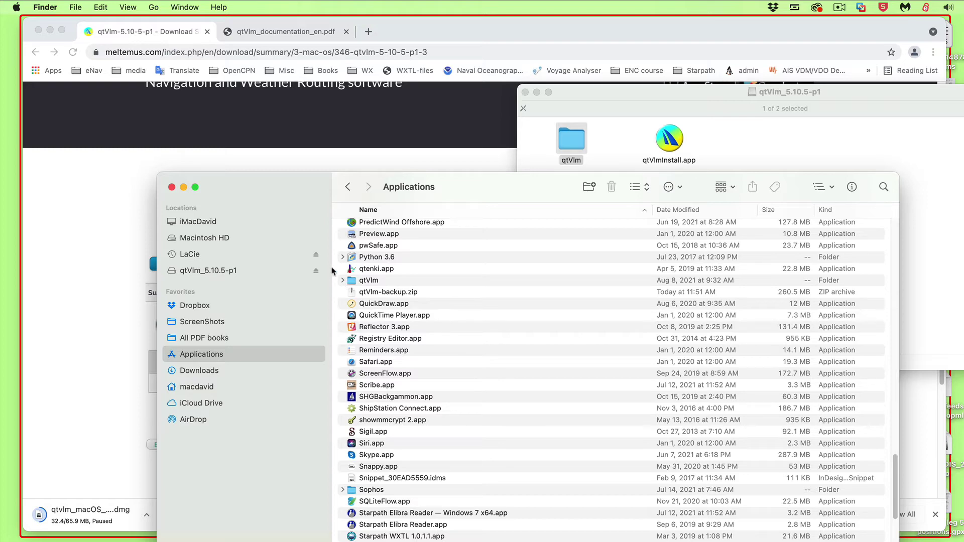
{"action": "left_click", "coordinate": [525, 92]}
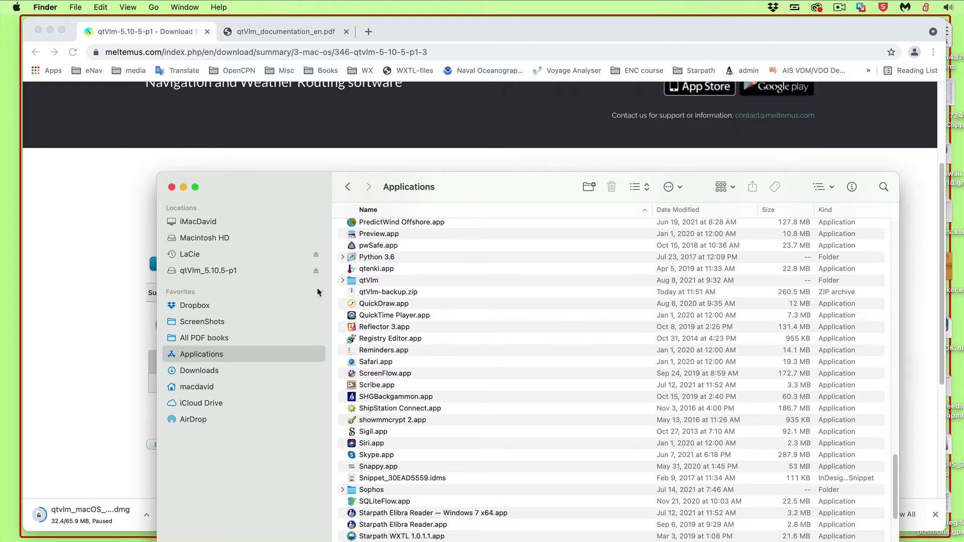
{"action": "left_click", "coordinate": [342, 281]}
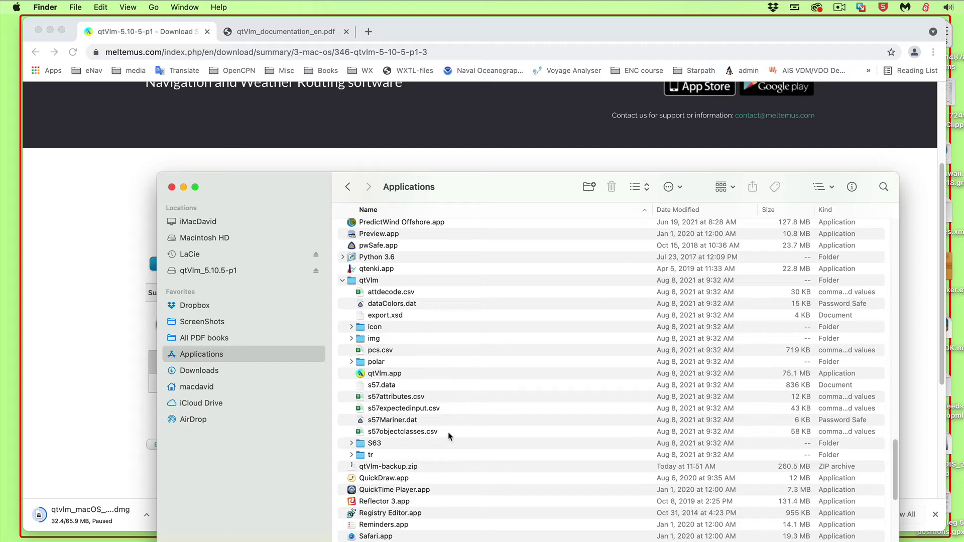
Launch qtVlm.app, approve the Gatekeeper warning, and confirm English as the language
{"action": "double_click", "coordinate": [382, 374]}
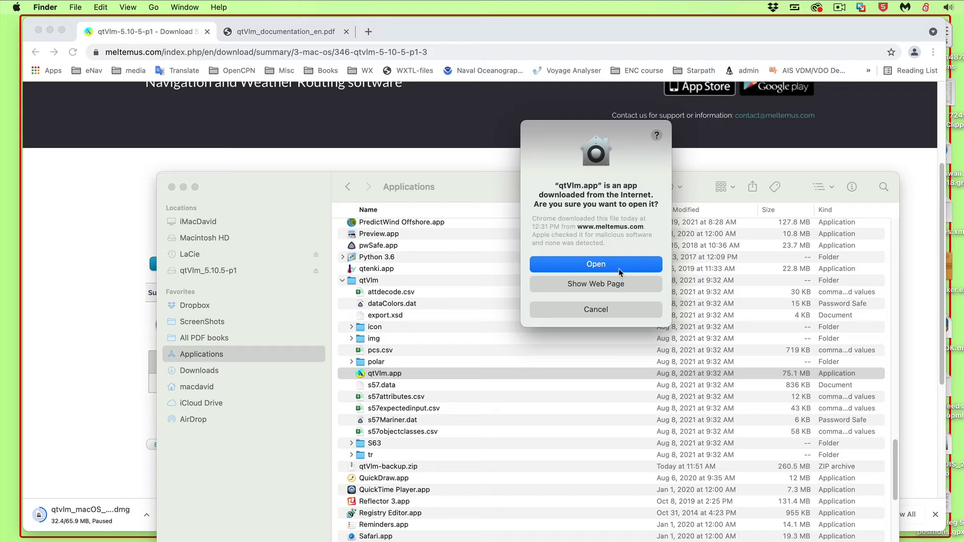
{"action": "left_click", "coordinate": [596, 264]}
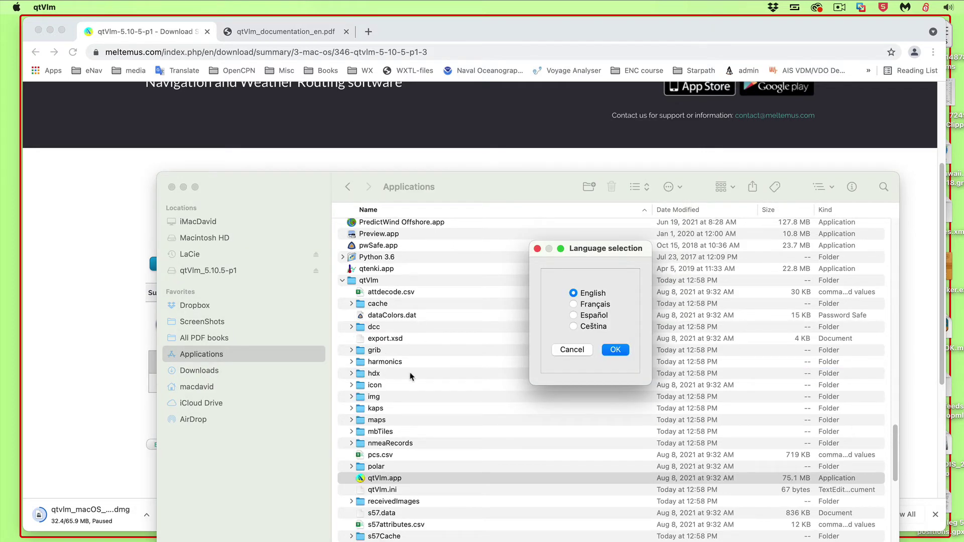
{"action": "left_click_drag", "start_coordinate": [273, 187], "coordinate": [209, 36]}
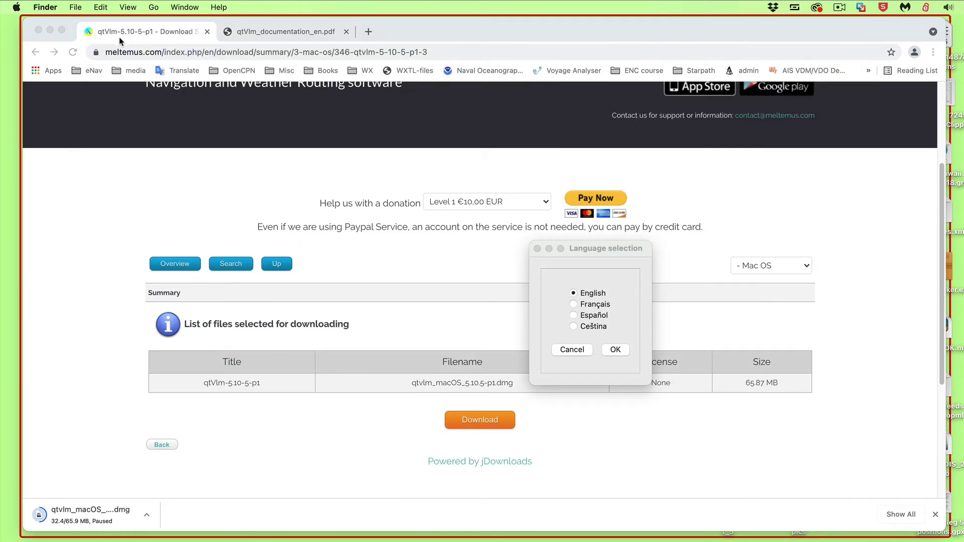
{"action": "left_click", "coordinate": [118, 37]}
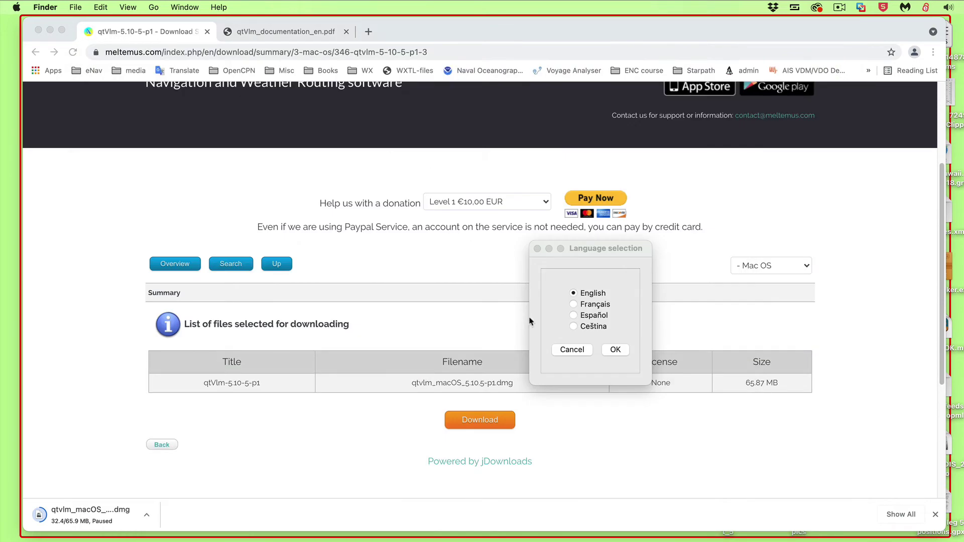
{"action": "left_click", "coordinate": [619, 353]}
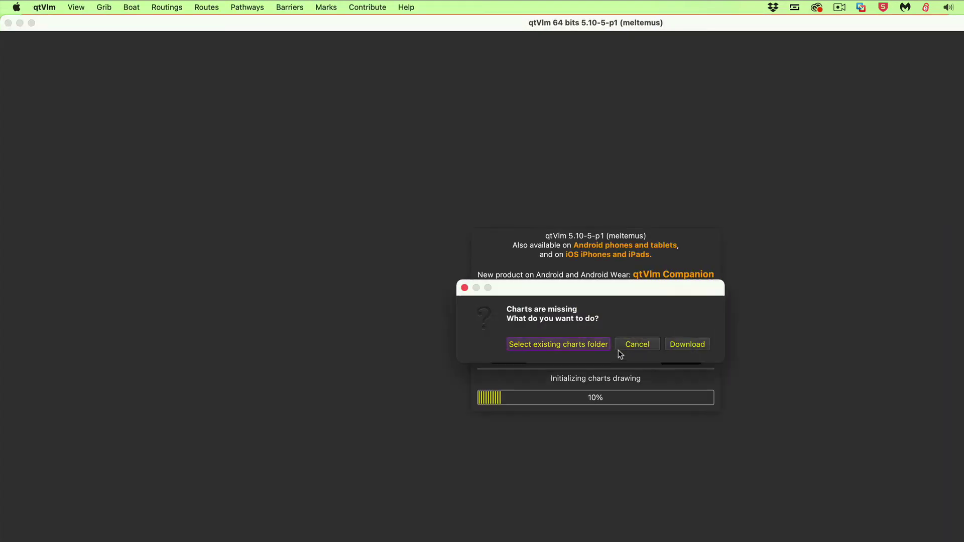
{"action": "left_click_drag", "start_coordinate": [715, 25], "coordinate": [653, 19]}
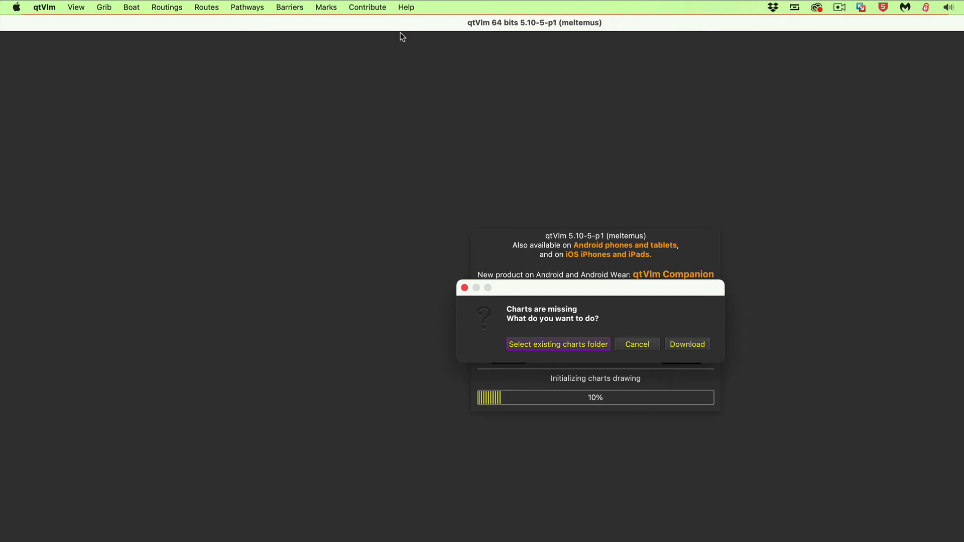
{"action": "left_click_drag", "start_coordinate": [347, 21], "coordinate": [351, 56]}
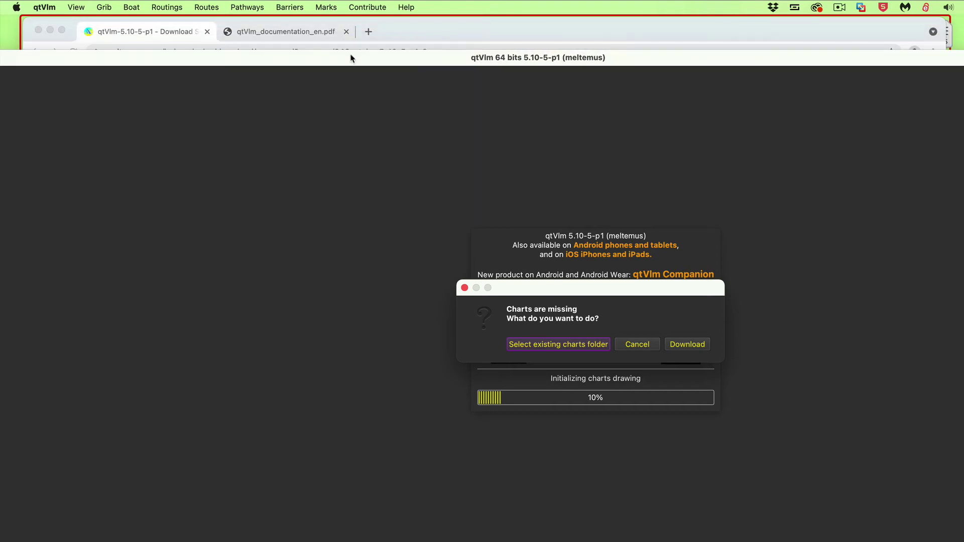
{"action": "double_click", "coordinate": [947, 64]}
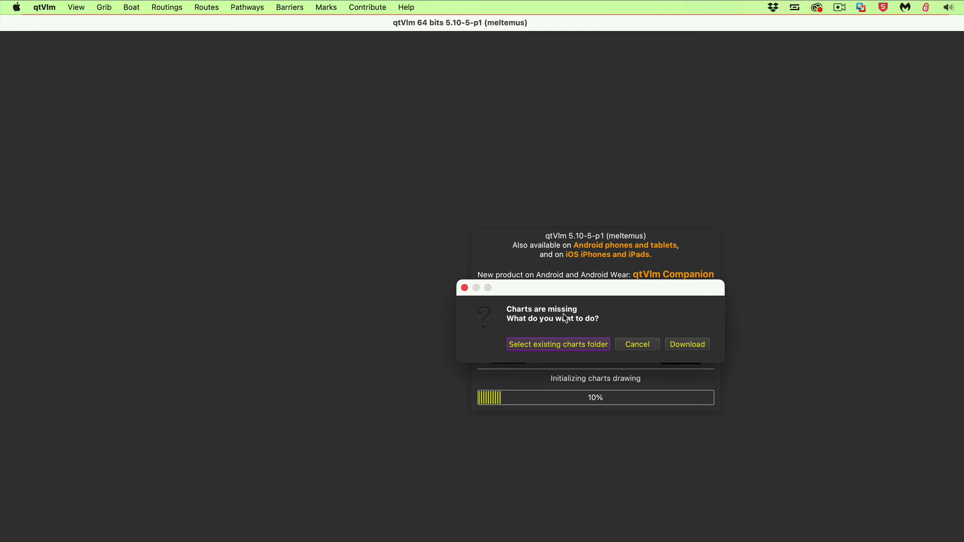
Download the missing background charts from the Charts are missing dialog
{"action": "left_click", "coordinate": [695, 349]}
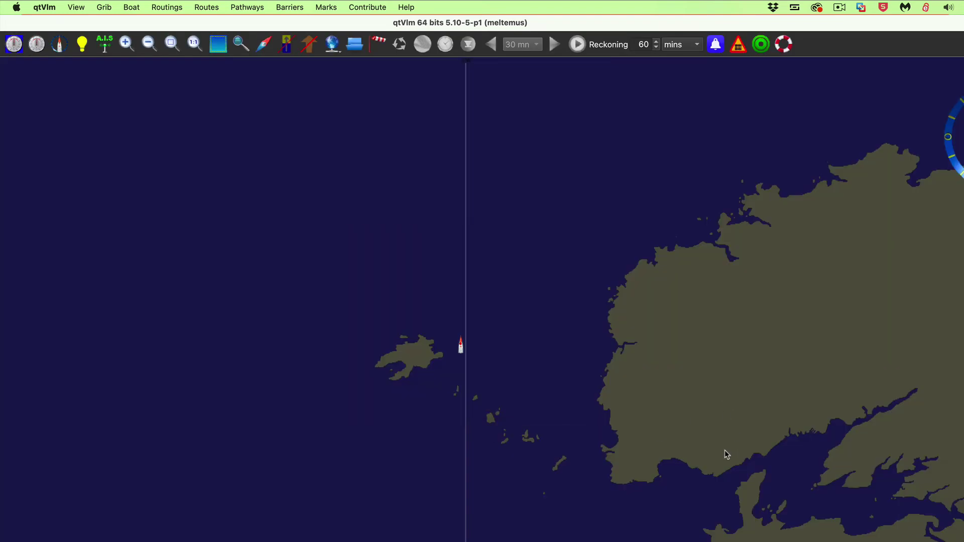
Shrink and reposition the qtVlm window to reveal the COG, SOG, XTE readouts and compass
{"action": "left_click_drag", "start_coordinate": [725, 454], "coordinate": [716, 431]}
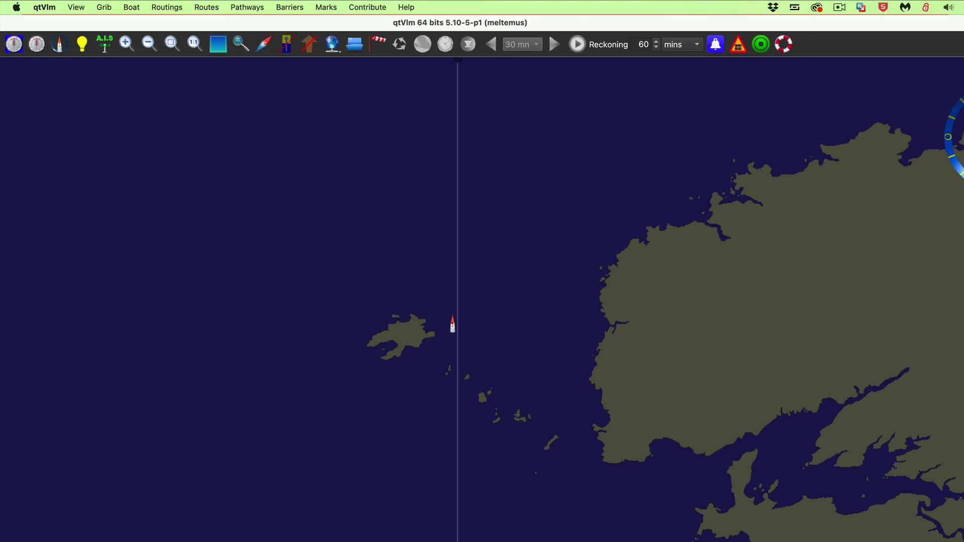
{"action": "left_click_drag", "start_coordinate": [962, 540], "coordinate": [942, 527]}
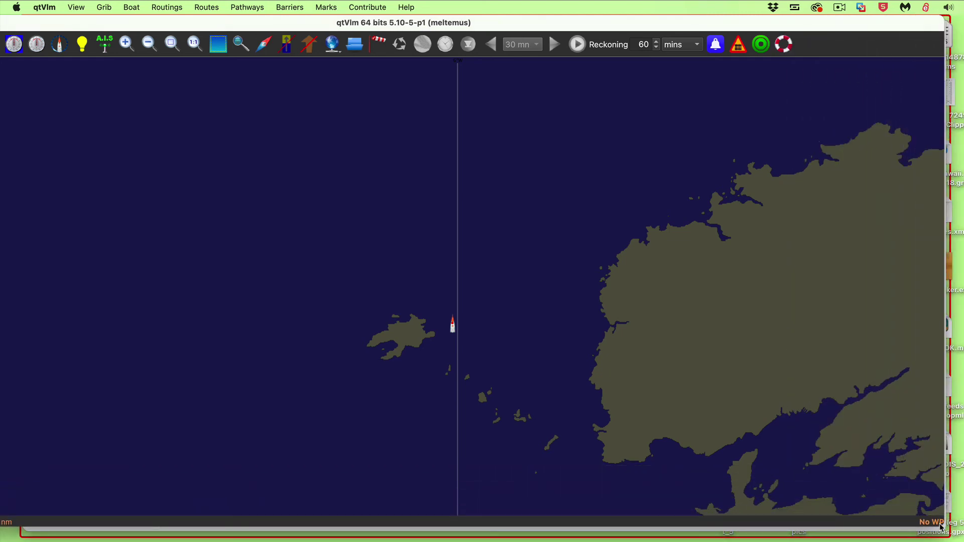
{"action": "mouse_move", "coordinate": [387, 200]}
{"action": "left_mouse_down"}
{"action": "mouse_move", "coordinate": [415, 208]}
{"action": "mouse_move", "coordinate": [398, 200]}
{"action": "left_mouse_up"}
{"action": "left_click_drag", "start_coordinate": [288, 24], "coordinate": [433, 11]}
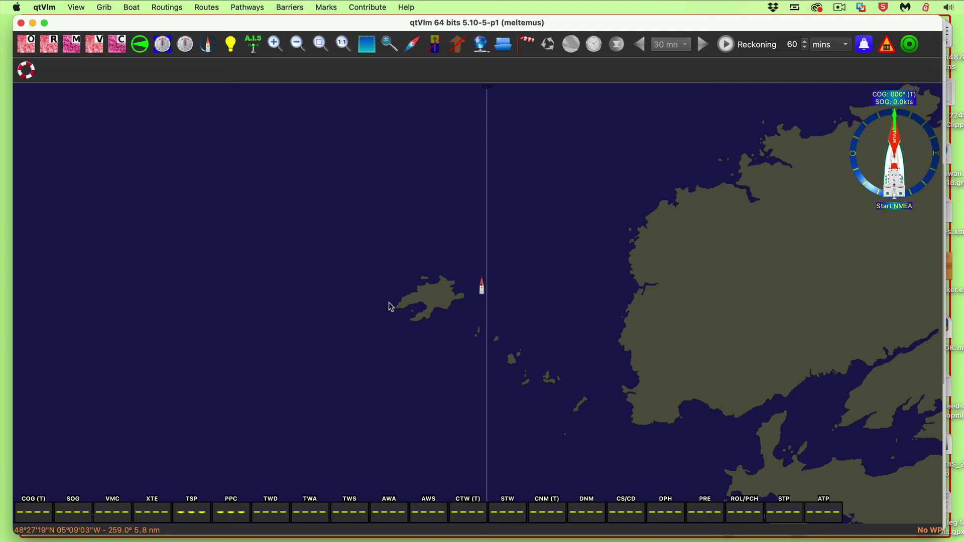
Zoom the chart out and pan west to show North America through Europe and Africa
{"action": "scroll", "coordinate": [392, 306], "scroll_direction": "down", "scroll_amount": 3}
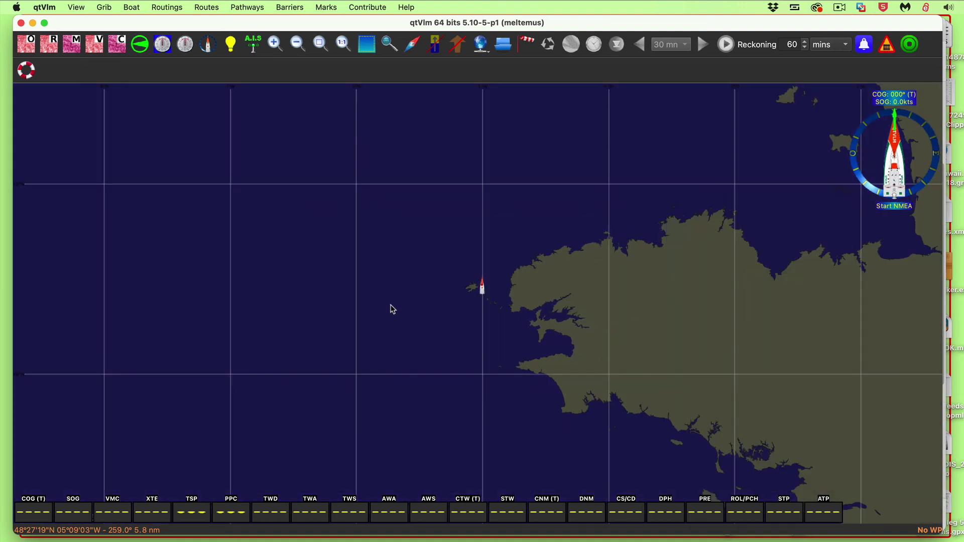
{"action": "scroll", "coordinate": [393, 309], "scroll_direction": "down", "scroll_amount": 2}
{"action": "scroll", "coordinate": [393, 309], "scroll_direction": "down", "scroll_amount": 3}
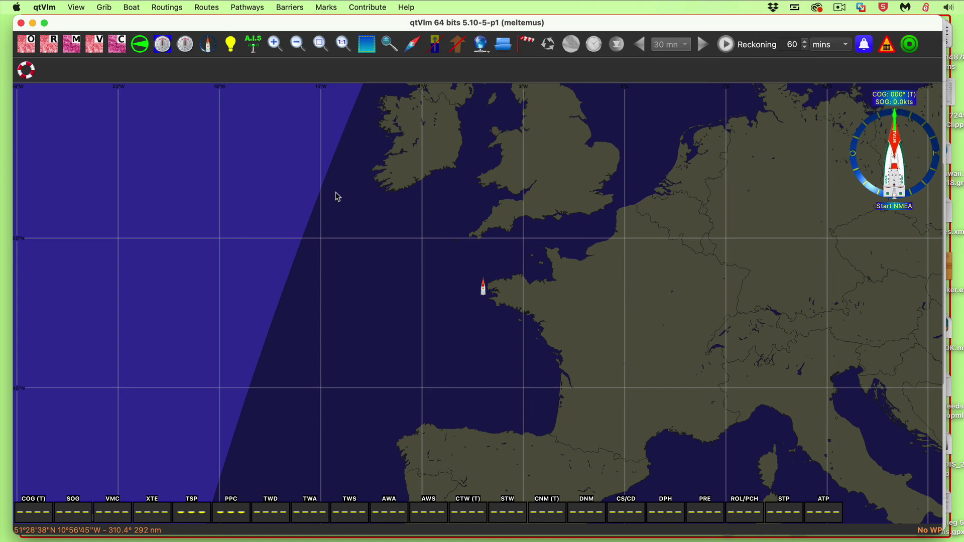
{"action": "scroll", "coordinate": [374, 337], "scroll_direction": "down", "scroll_amount": 2}
{"action": "scroll", "coordinate": [373, 338], "scroll_direction": "down", "scroll_amount": 1}
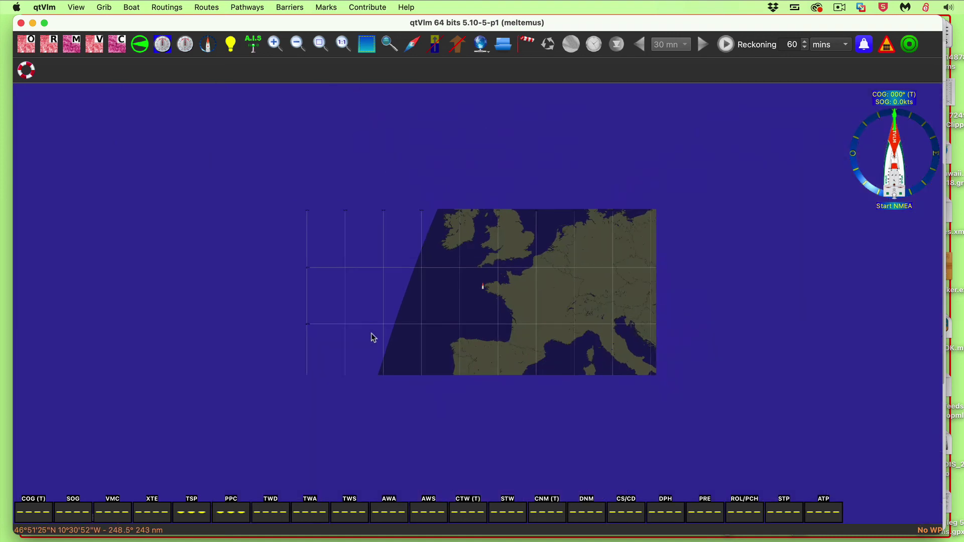
{"action": "scroll", "coordinate": [374, 337], "scroll_direction": "down", "scroll_amount": 1}
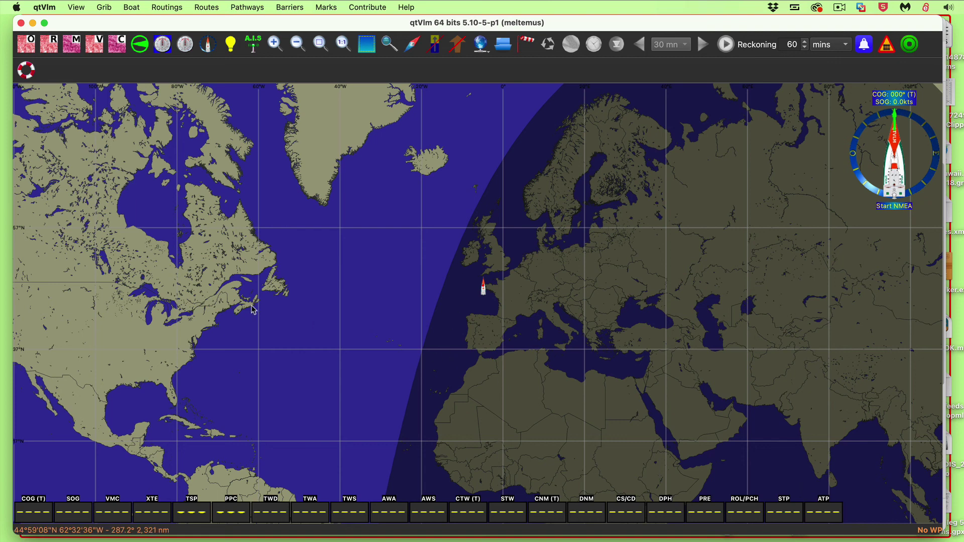
{"action": "left_click_drag", "start_coordinate": [263, 324], "coordinate": [444, 277]}
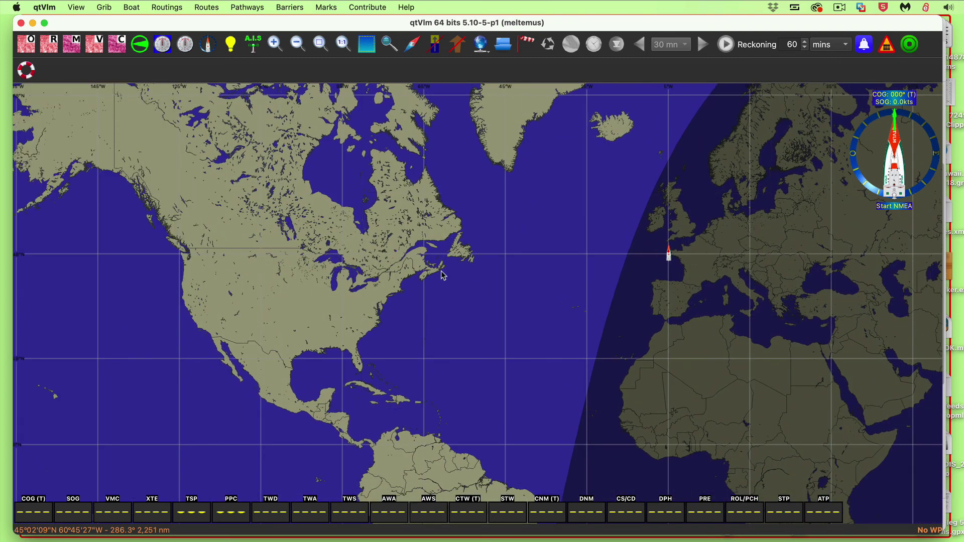